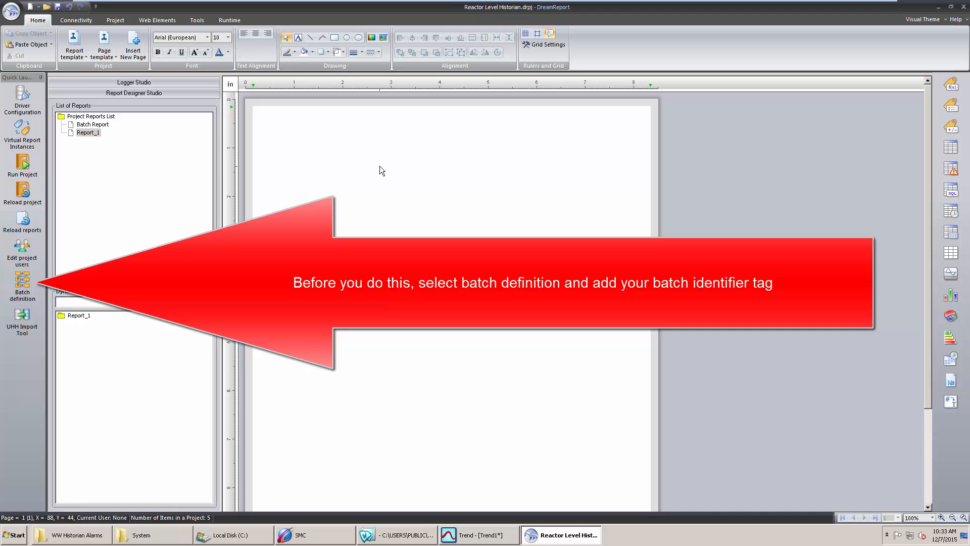
Step: Place a single data object named myBatchID near the top of Report_1, using item R31.BatchNum from the Historian external history server
left_click(952, 84)
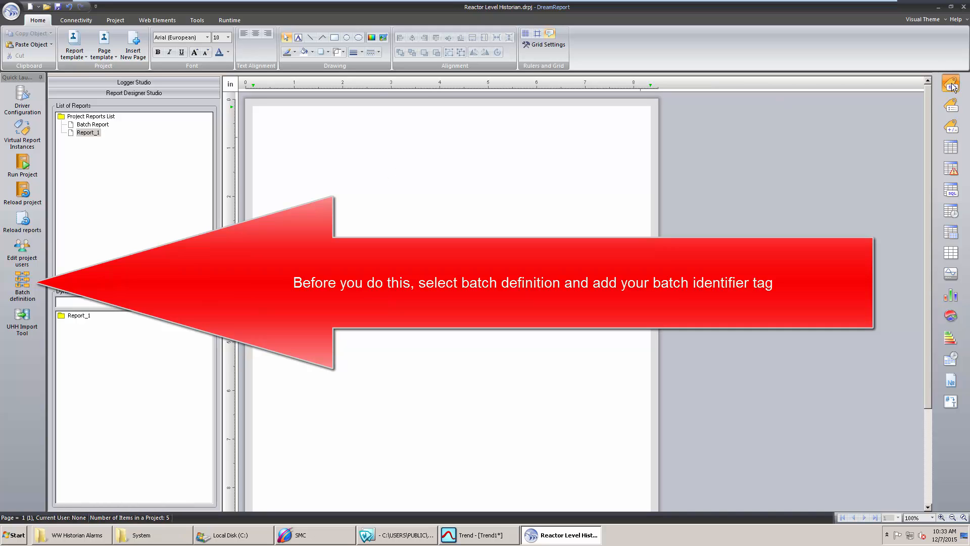
left_click_drag(377, 171, 447, 223)
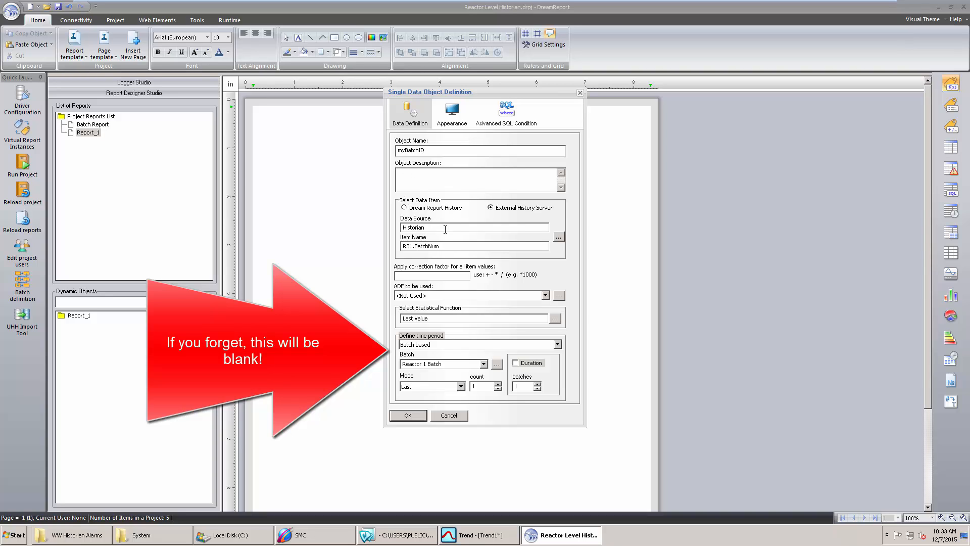
left_click(559, 237)
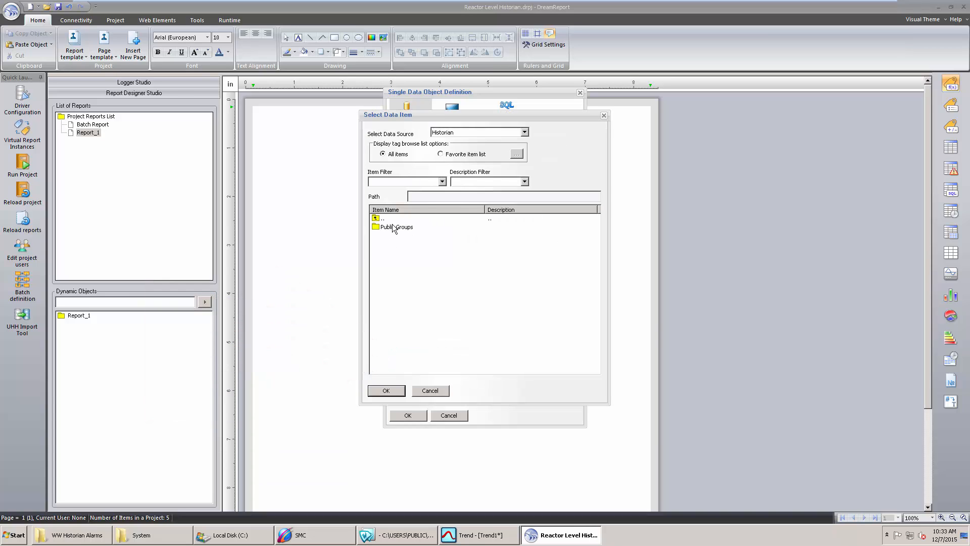
left_click(433, 391)
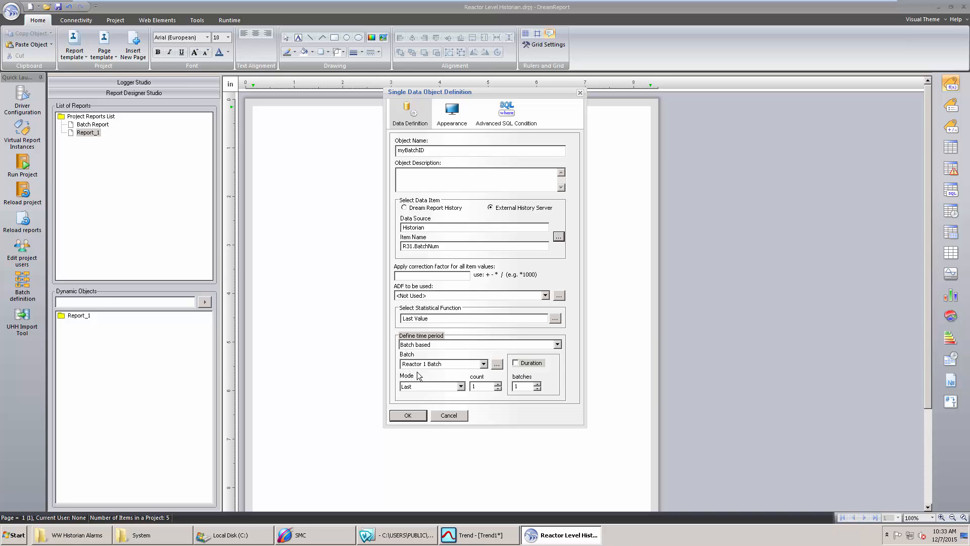
Step: Base the myBatchID object's time period on the last Reactor 1 Batch, with count 1, and accept the definition
left_click(484, 365)
left_click(484, 367)
left_click(461, 387)
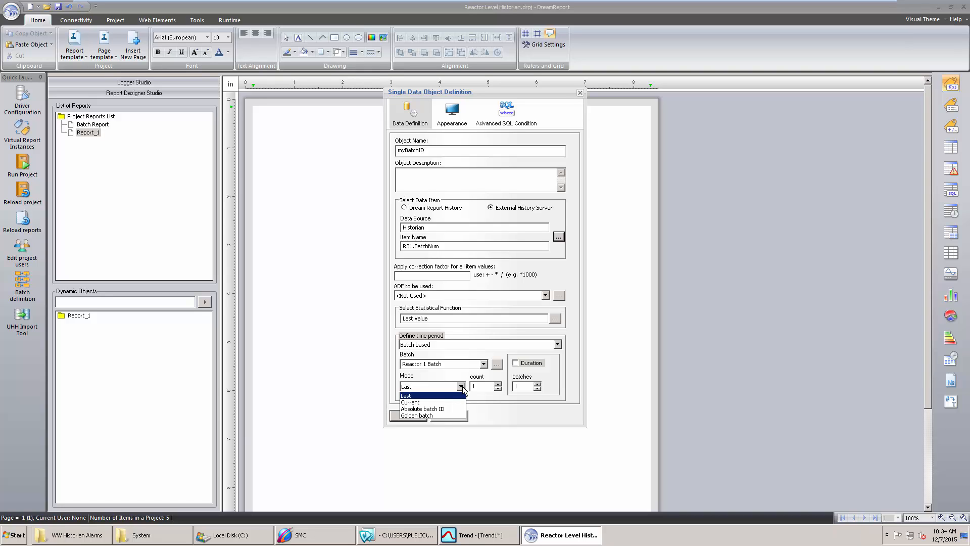
left_click(428, 375)
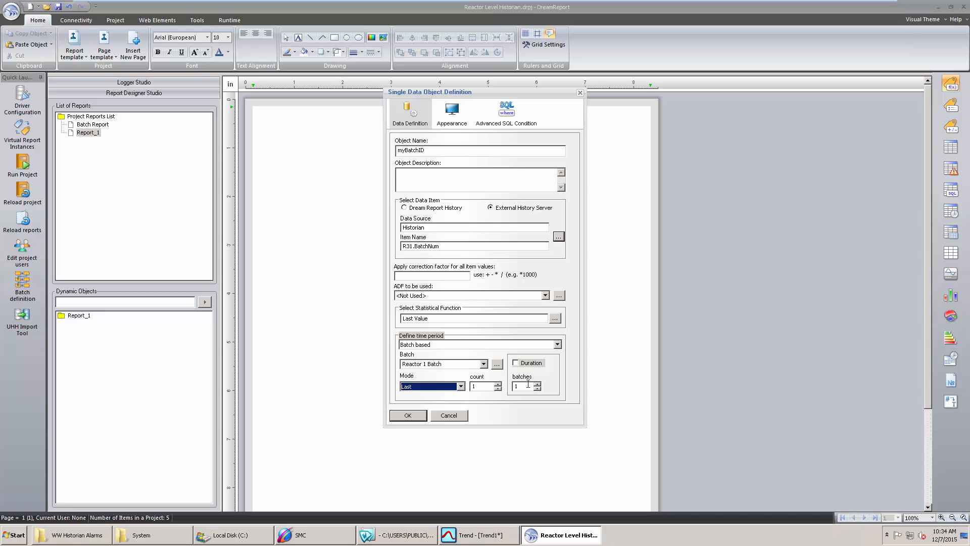
left_click(407, 416)
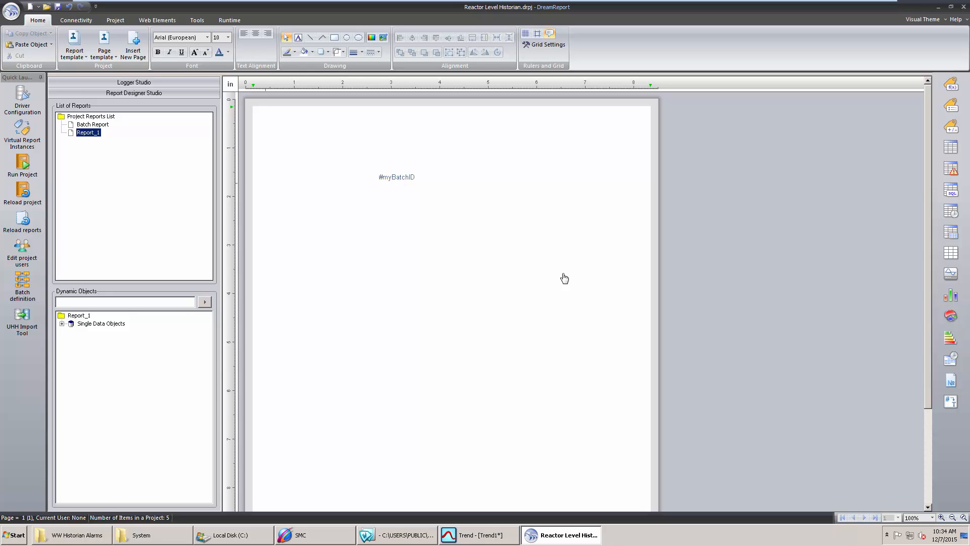
left_click(953, 361)
left_click(305, 255)
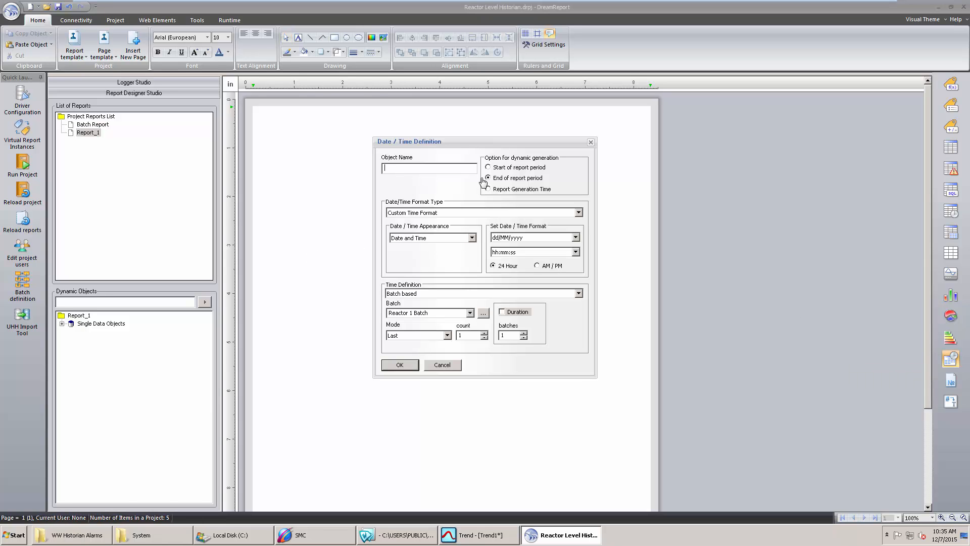
left_click(495, 168)
left_click(404, 366)
left_click(550, 281)
left_click(497, 178)
left_click(442, 364)
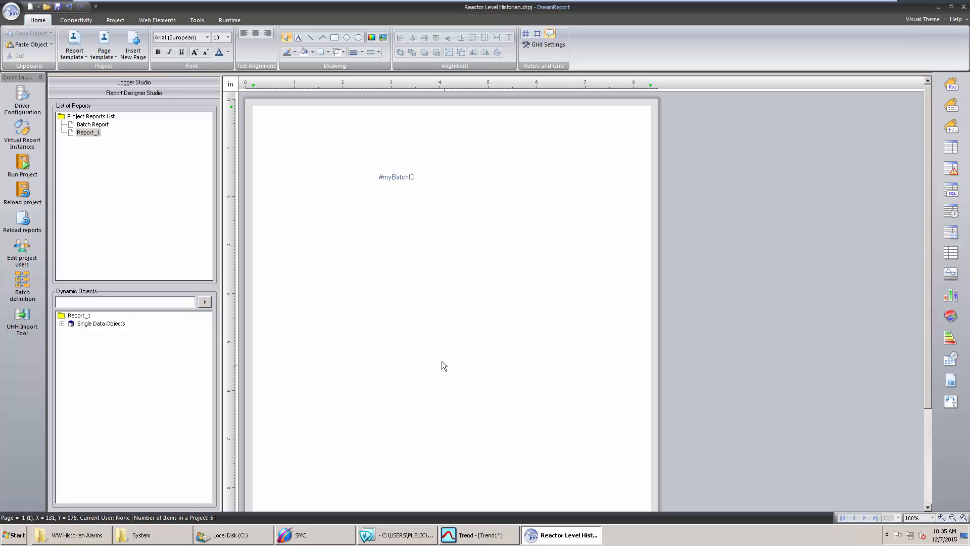
Step: Open Batch Report and examine its end-time definition, BatchID object and start and end time objects
left_click(93, 126)
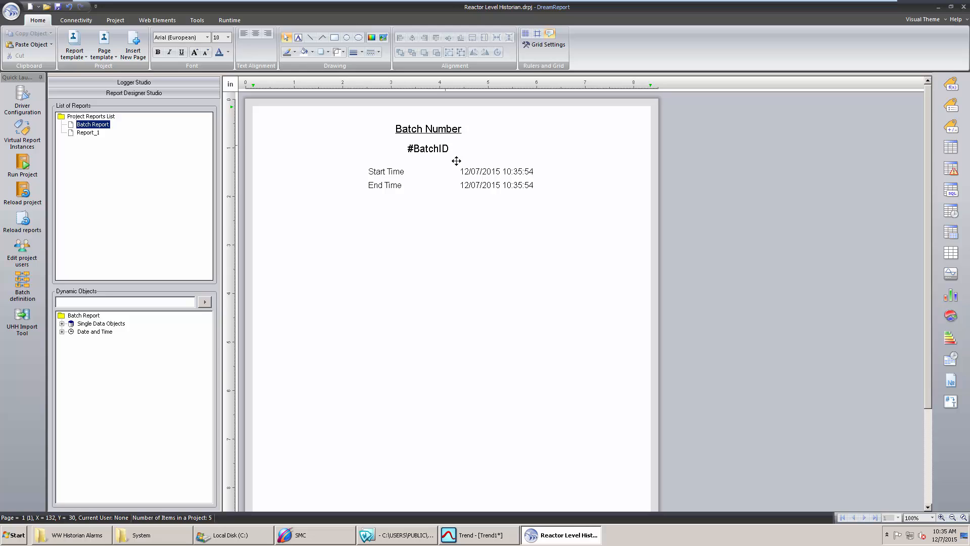
double_click(506, 185)
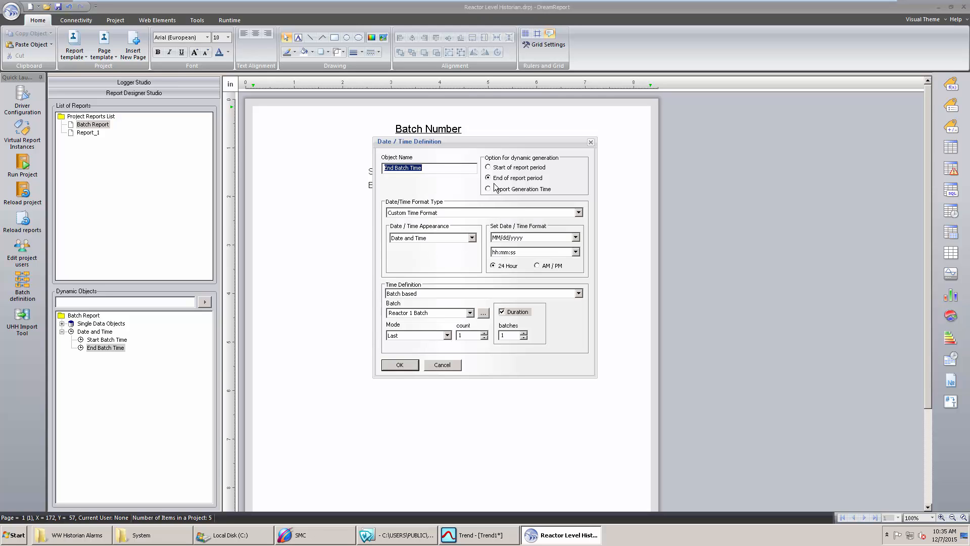
left_click(443, 366)
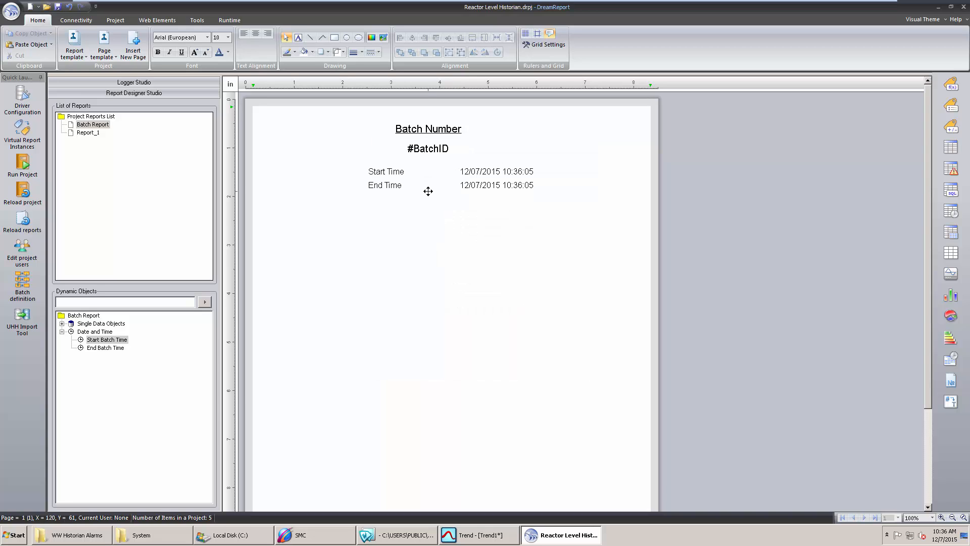
left_click(427, 147)
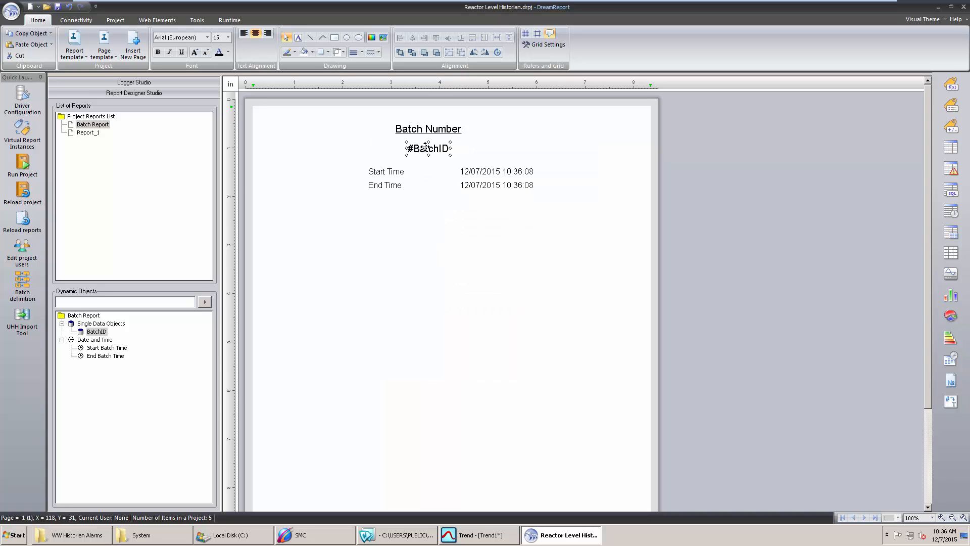
left_click(516, 172)
left_click(517, 185)
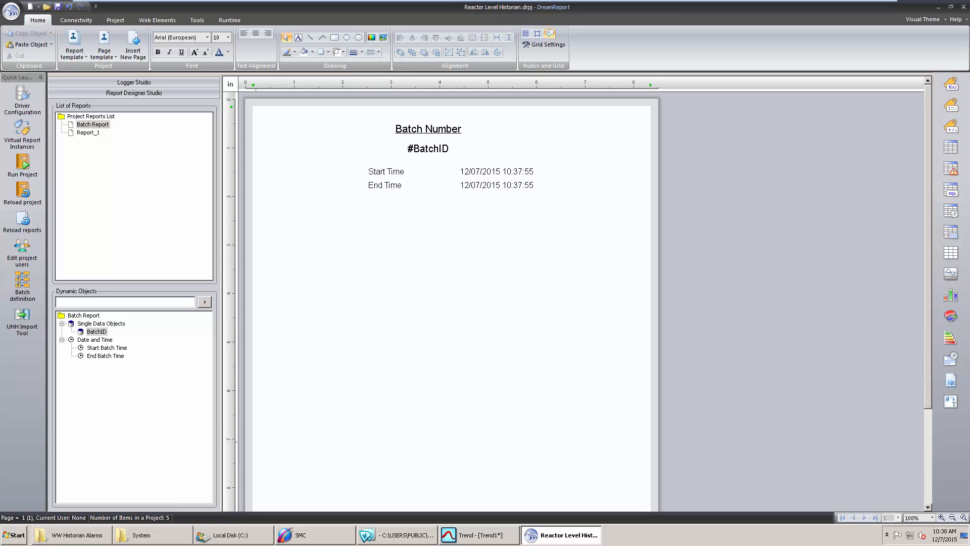
Step: Insert a chart below the times in Batch Report and add the Historian analog tag ReactLevel as its line
left_click(950, 274)
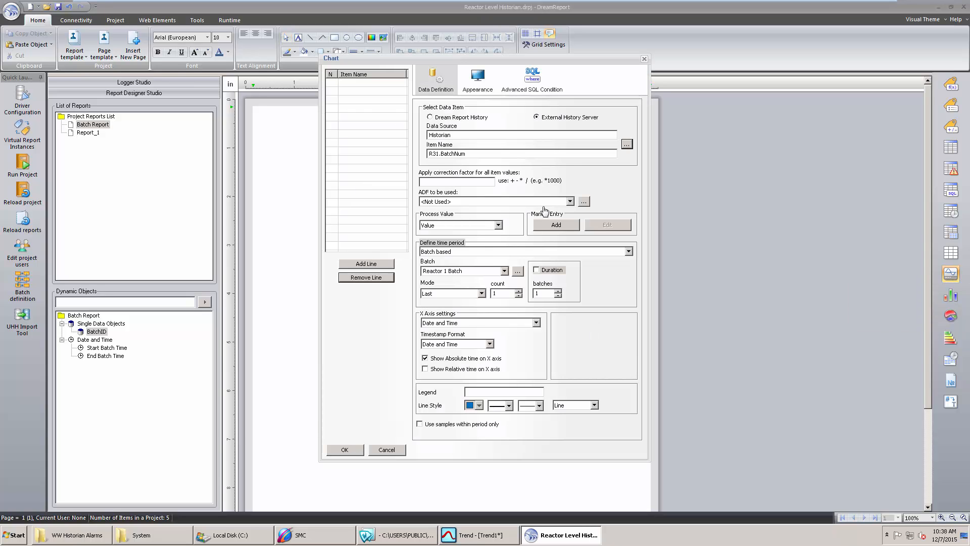
left_click(627, 146)
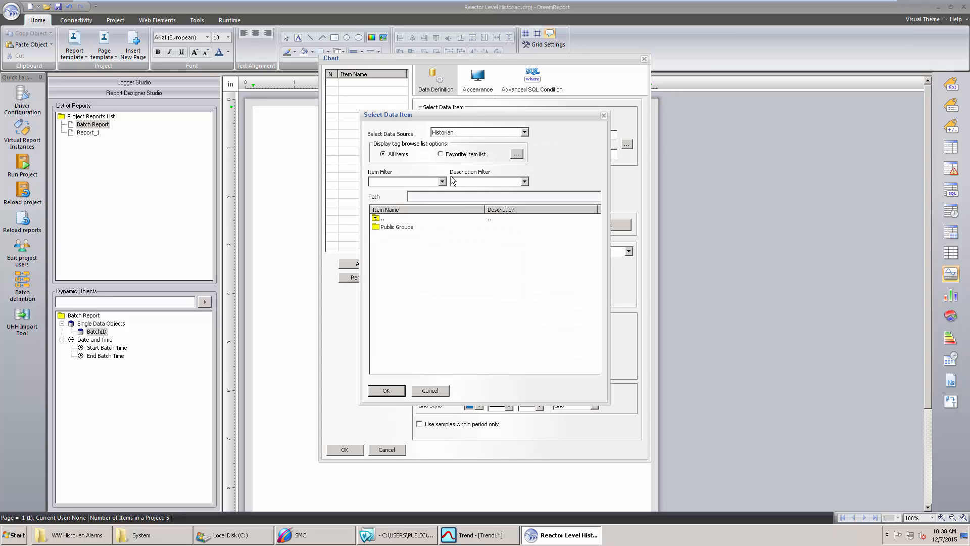
double_click(380, 236)
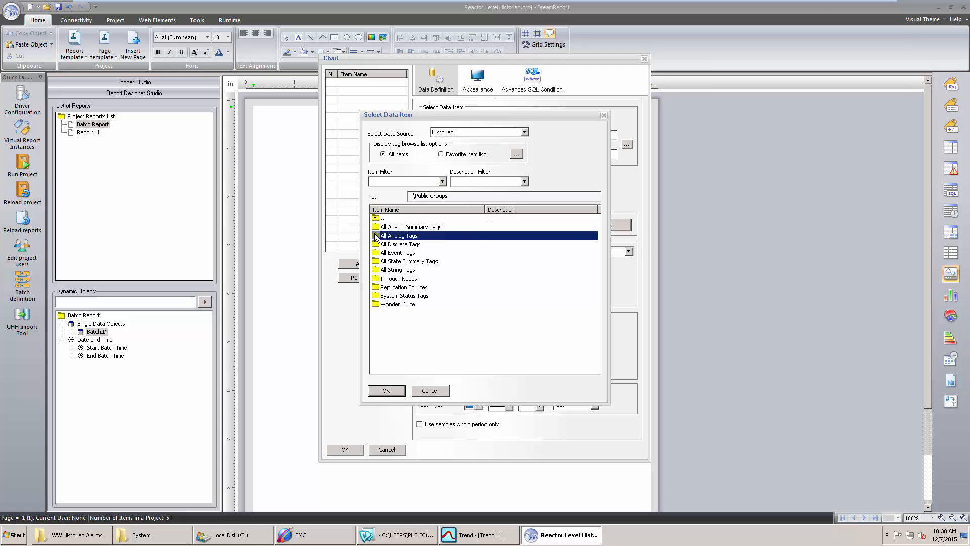
left_click_drag(597, 217, 598, 280)
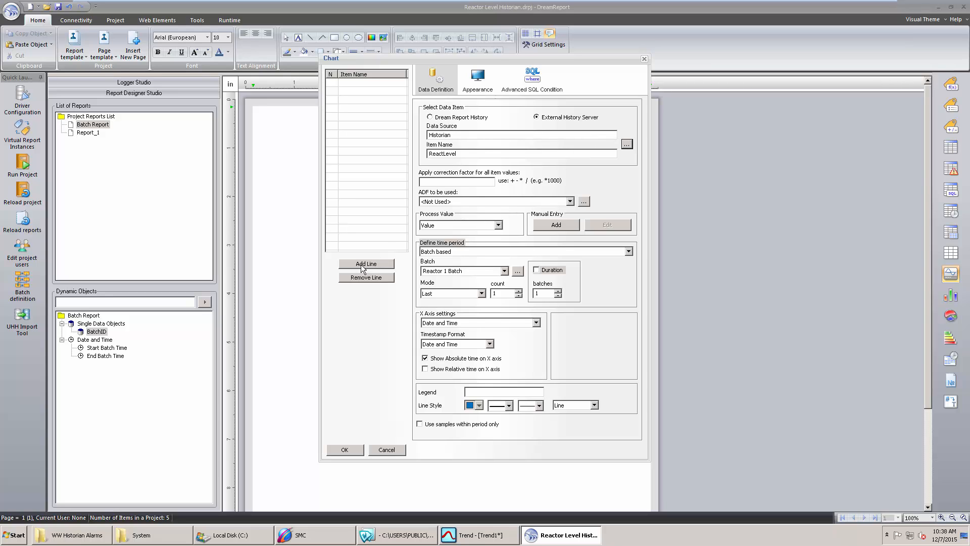
left_click(362, 265)
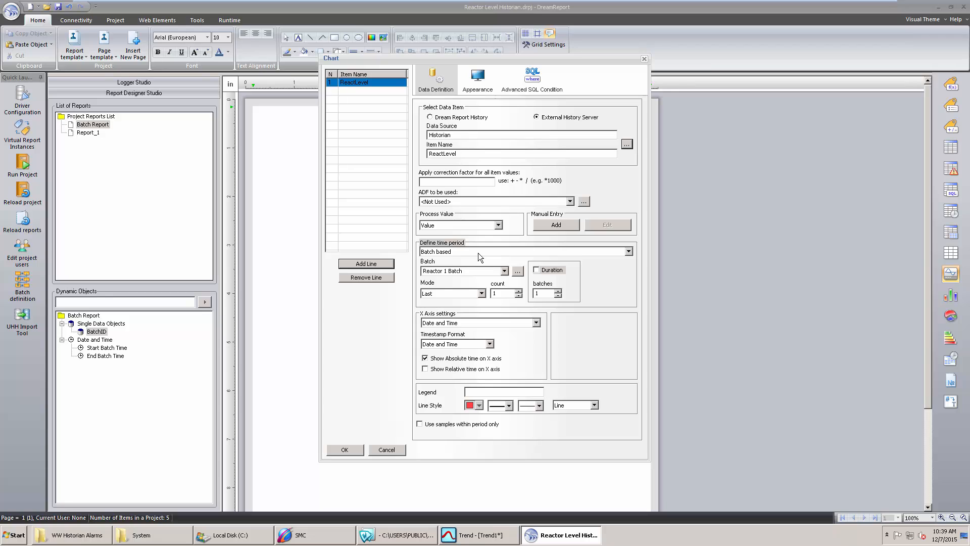
Step: Keep the ReactLevel line's time period batch based on the last Reactor 1 Batch and accept the chart definition
left_click(628, 251)
left_click(486, 278)
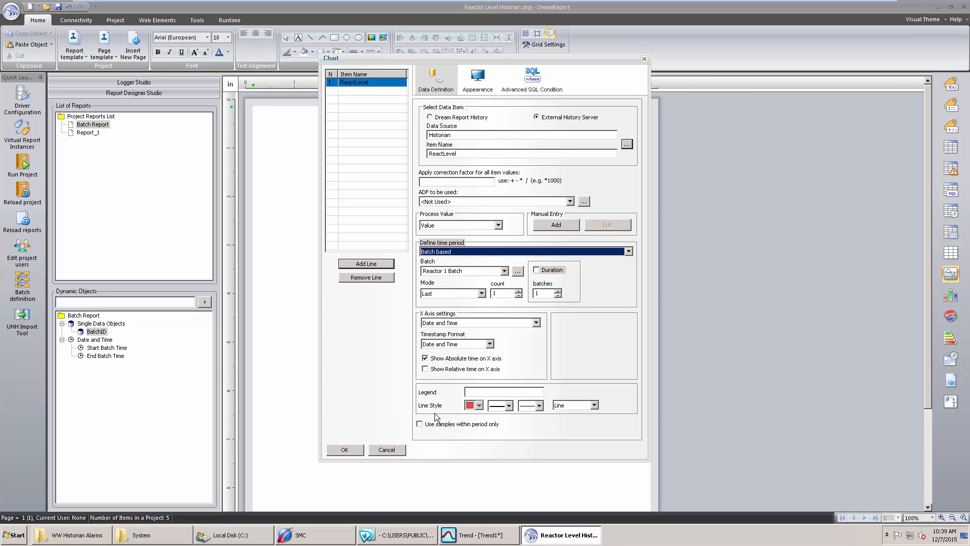
left_click(344, 450)
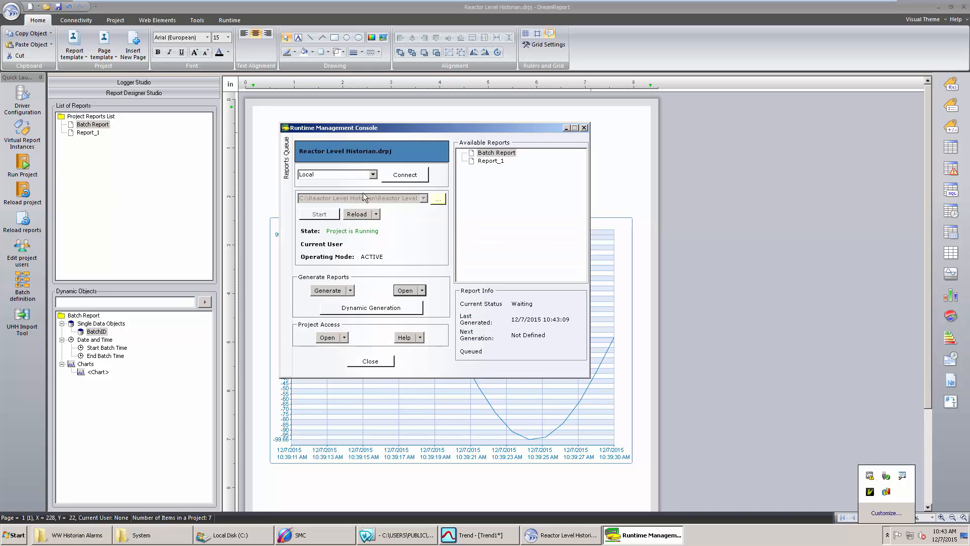
Step: Generate Batch Report from the Runtime Management Console
left_click(496, 153)
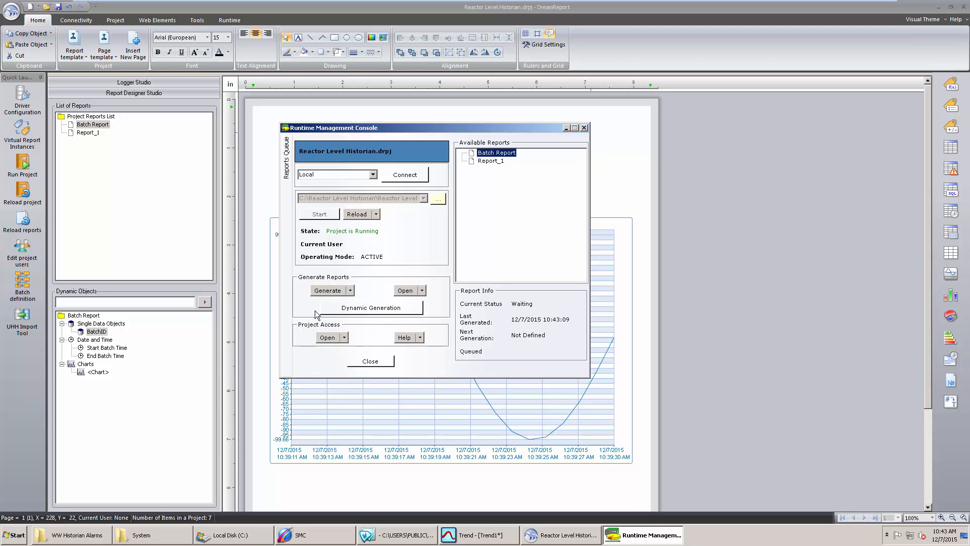
left_click(325, 293)
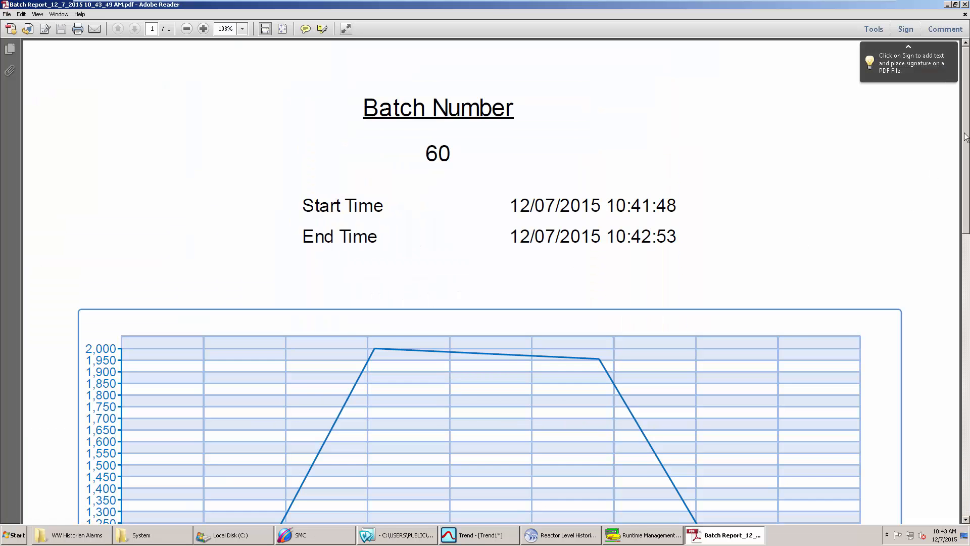
Step: Review the generated PDF's batch details and level chart, and check the current batch number on the InTouch plant screen
scroll(969, 146, "down", 1)
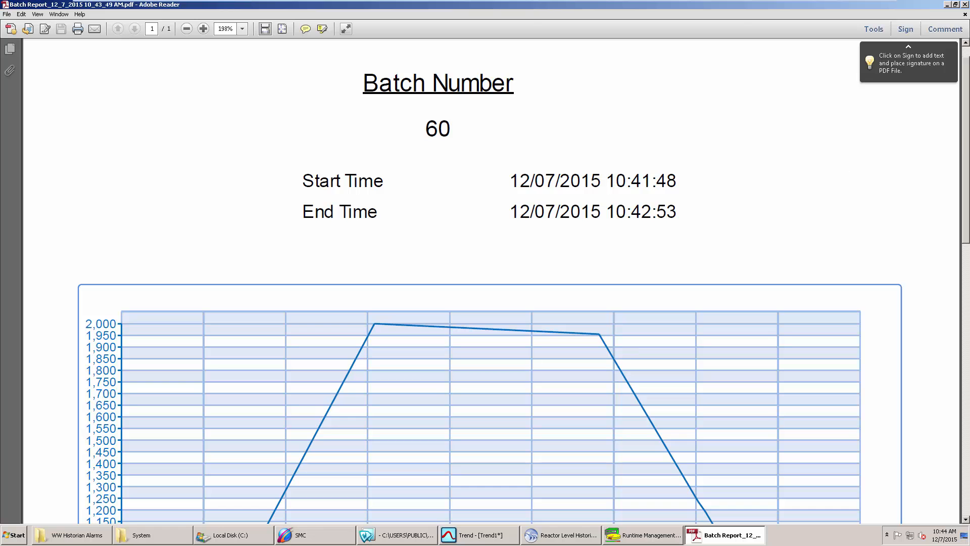
scroll(823, 168, "down", 14)
scroll(965, 115, "up", 15)
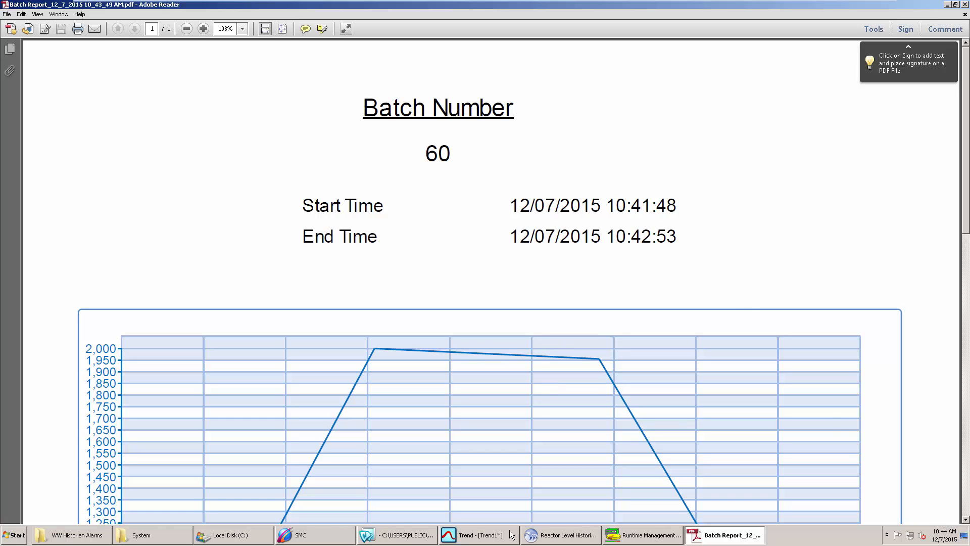
left_click(411, 535)
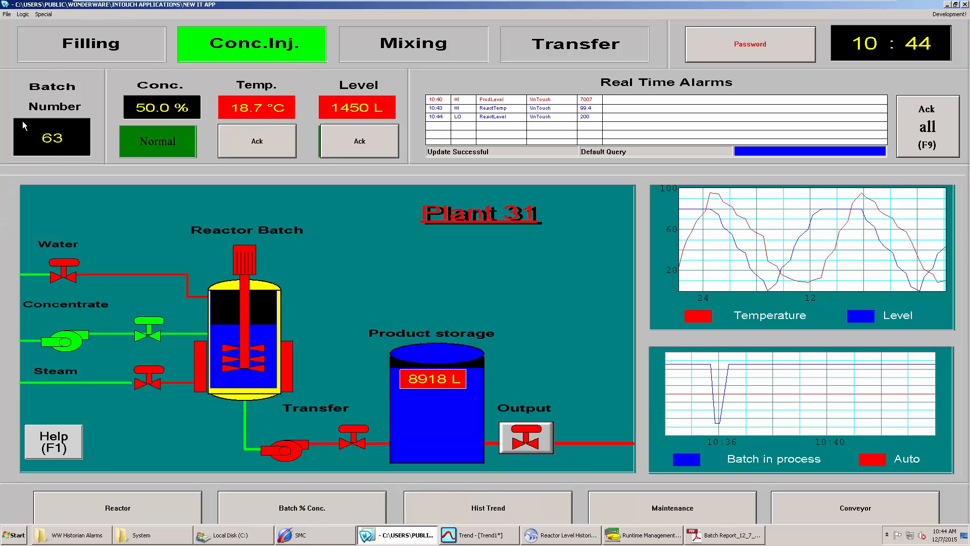
left_click(947, 4)
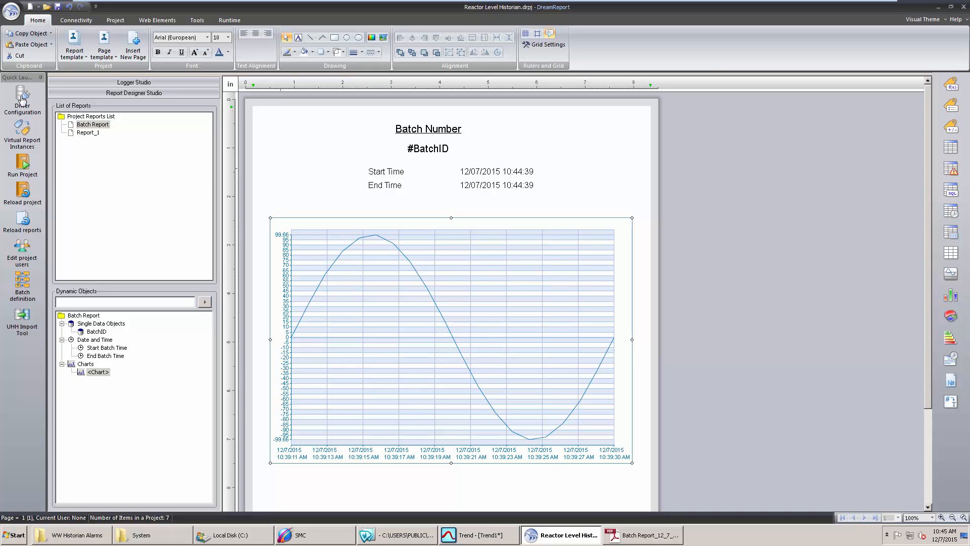
Step: Examine the Reactor 1 Batch definition and the BatchID object's data definition, closing both without changes
left_click(23, 282)
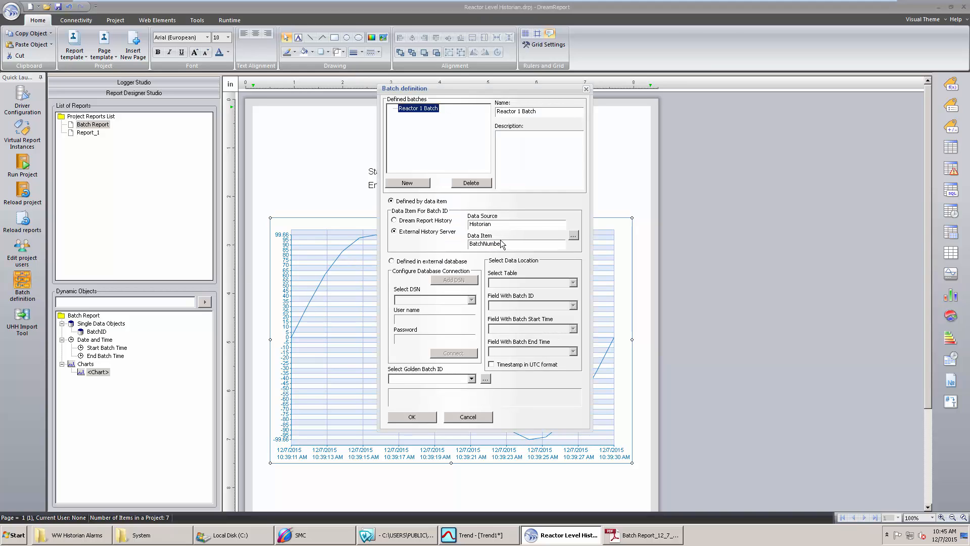
left_click_drag(539, 111, 480, 115)
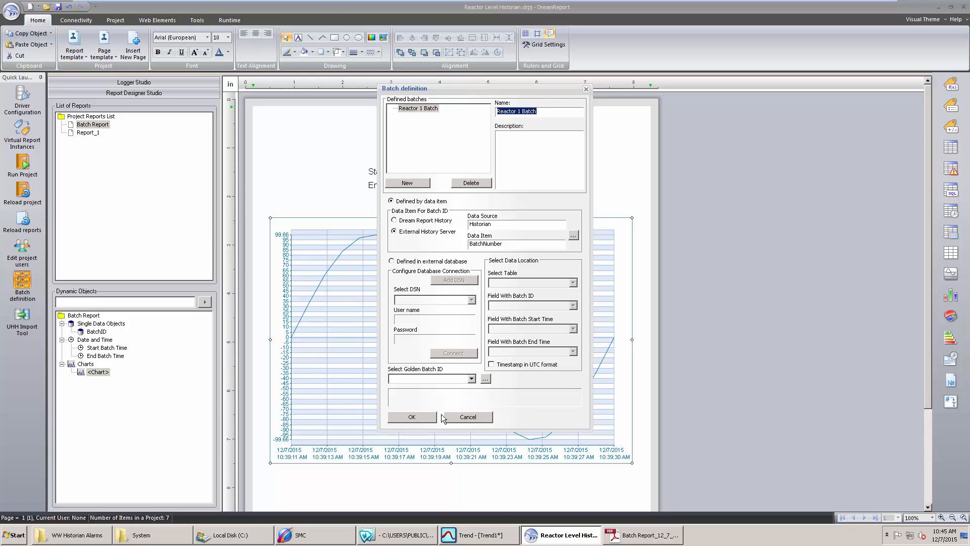
left_click(467, 422)
double_click(434, 147)
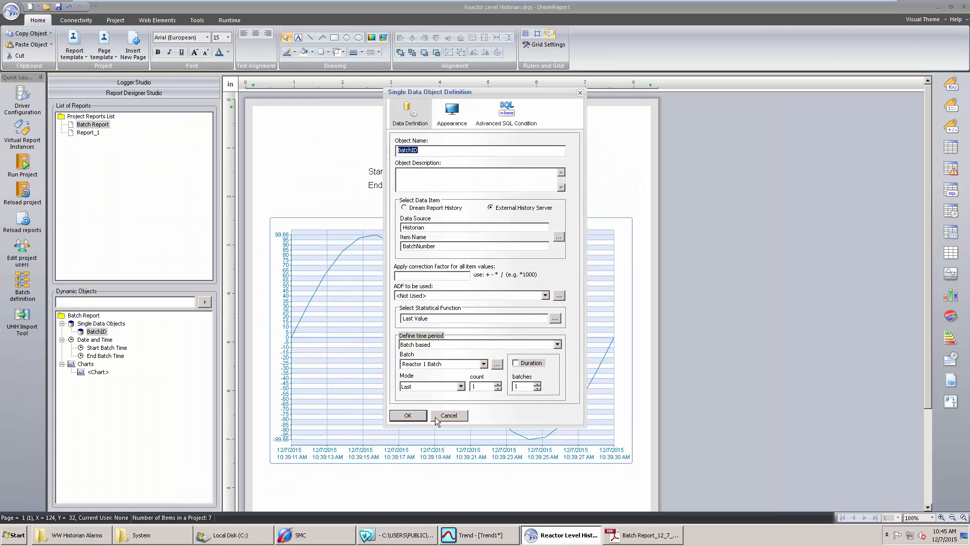
left_click(437, 416)
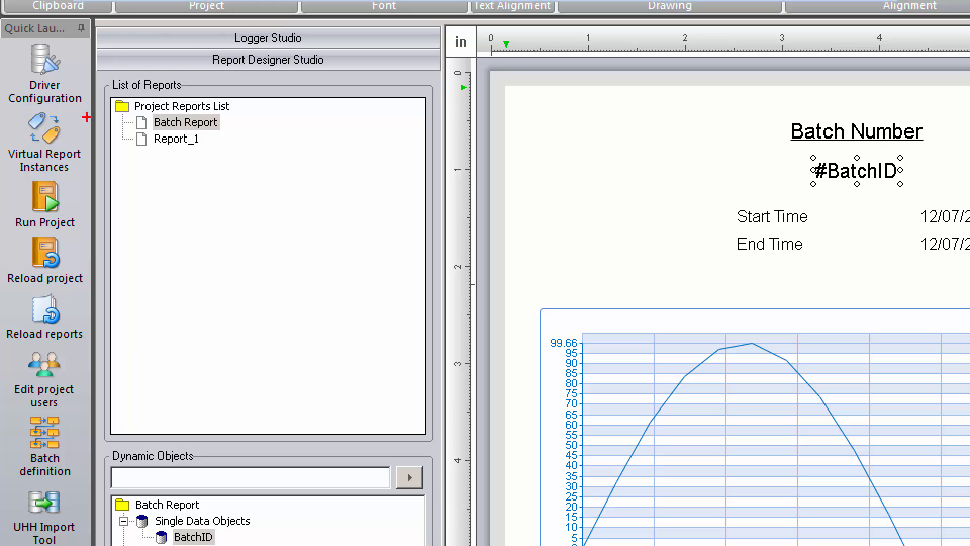
left_click_drag(88, 79, 357, 181)
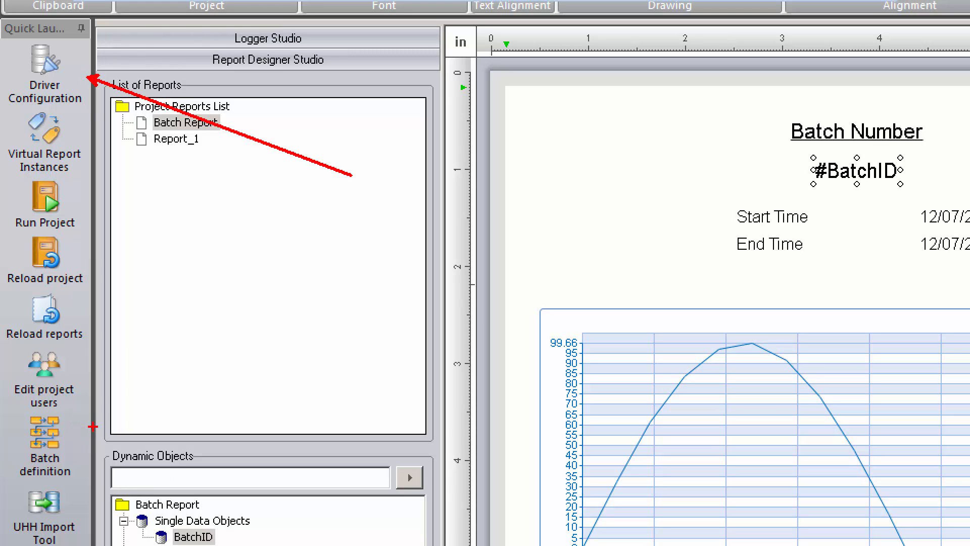
mouse_move(92, 427)
left_mouse_down()
mouse_move(338, 218)
mouse_move(352, 175)
left_mouse_up()
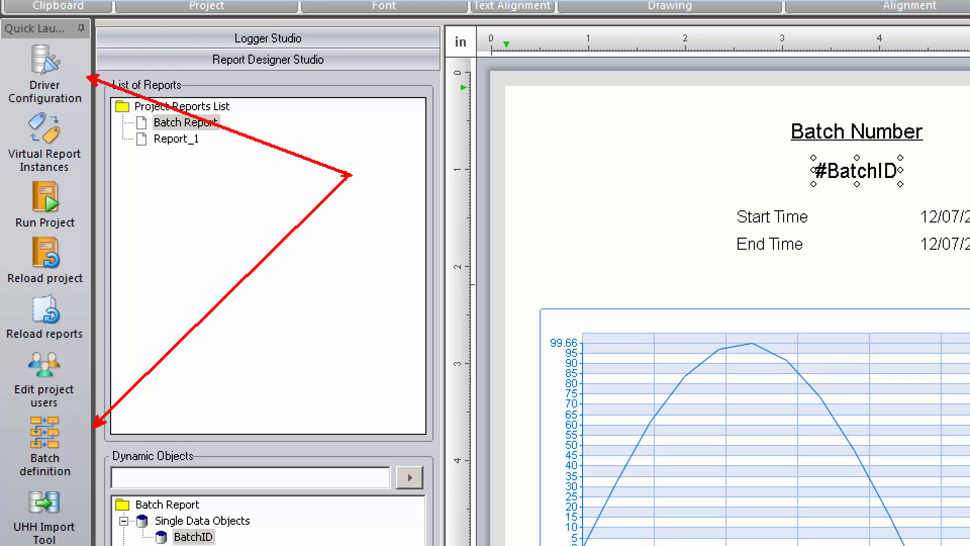